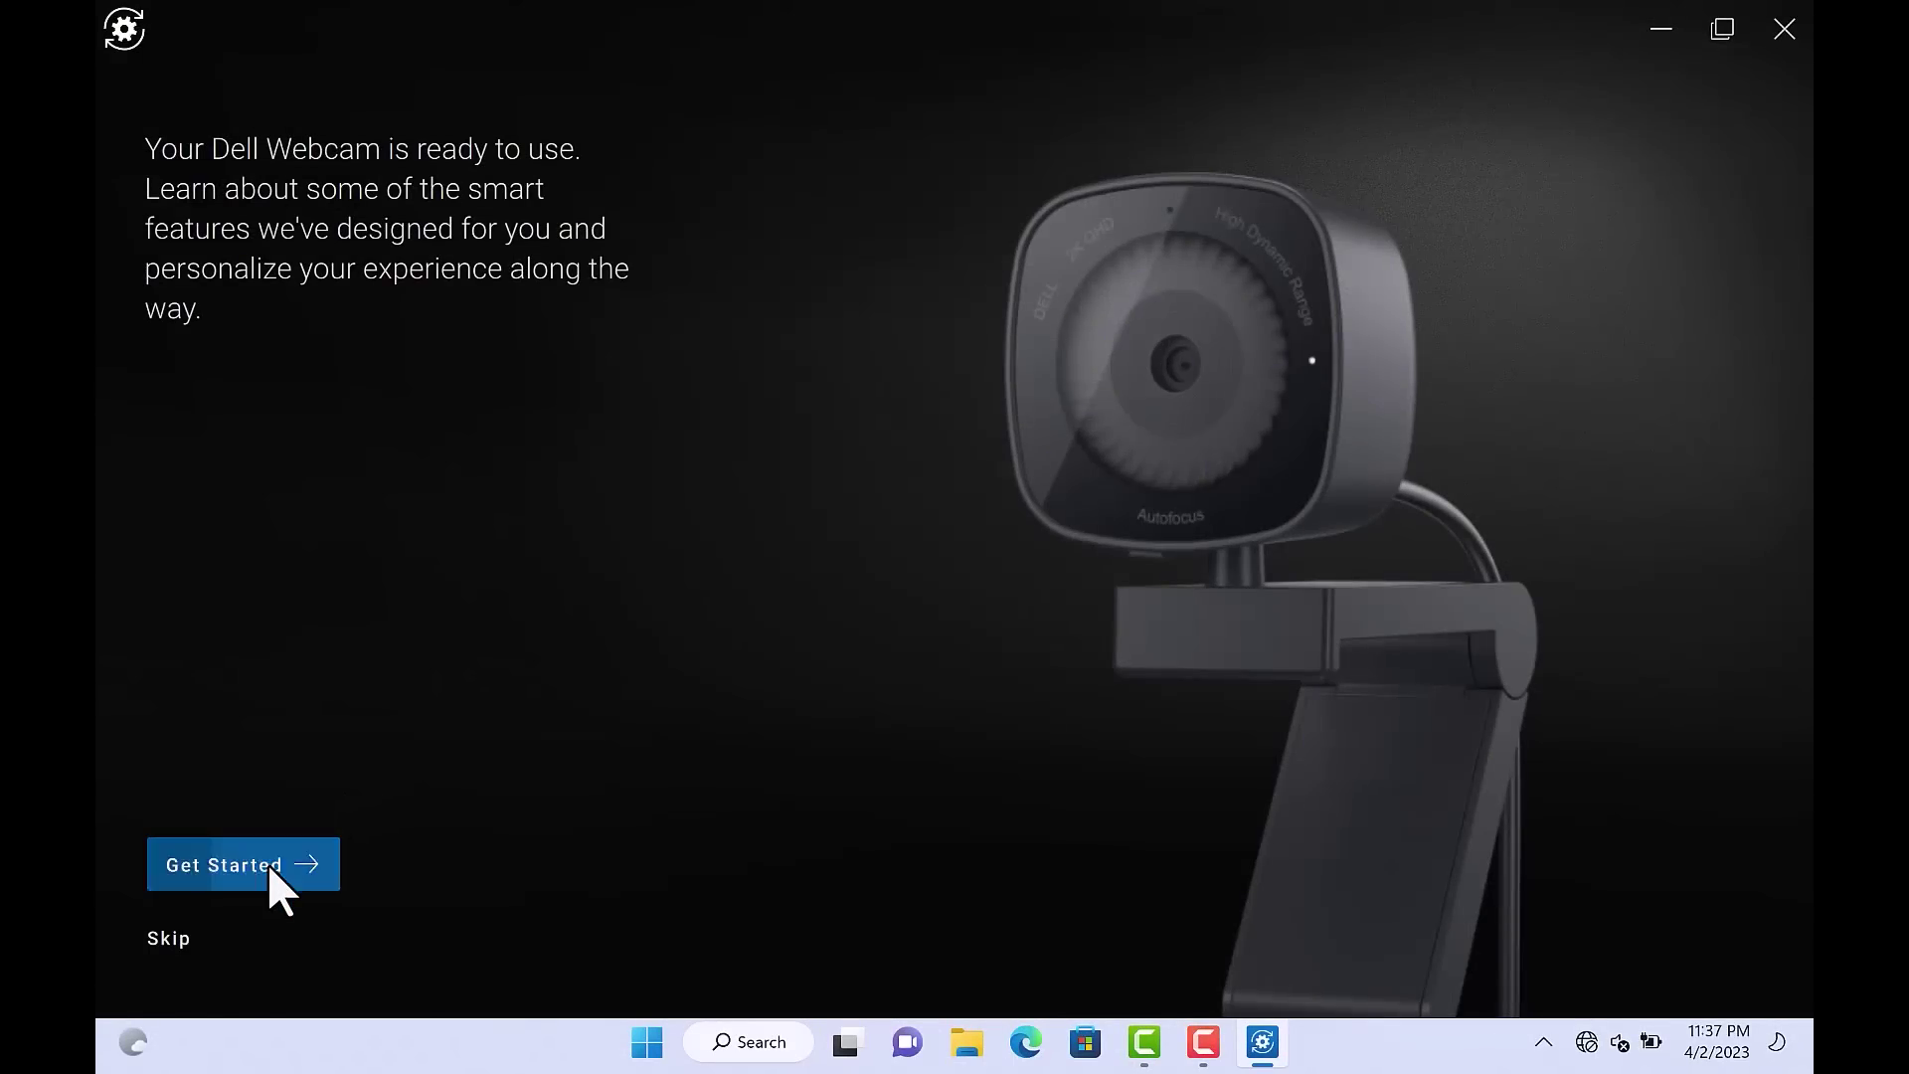
# Run the setup walkthrough through the Warm, Vibrant and Smooth presets, then enable Camera Microphone under Audio
pyautogui.click(267, 868)
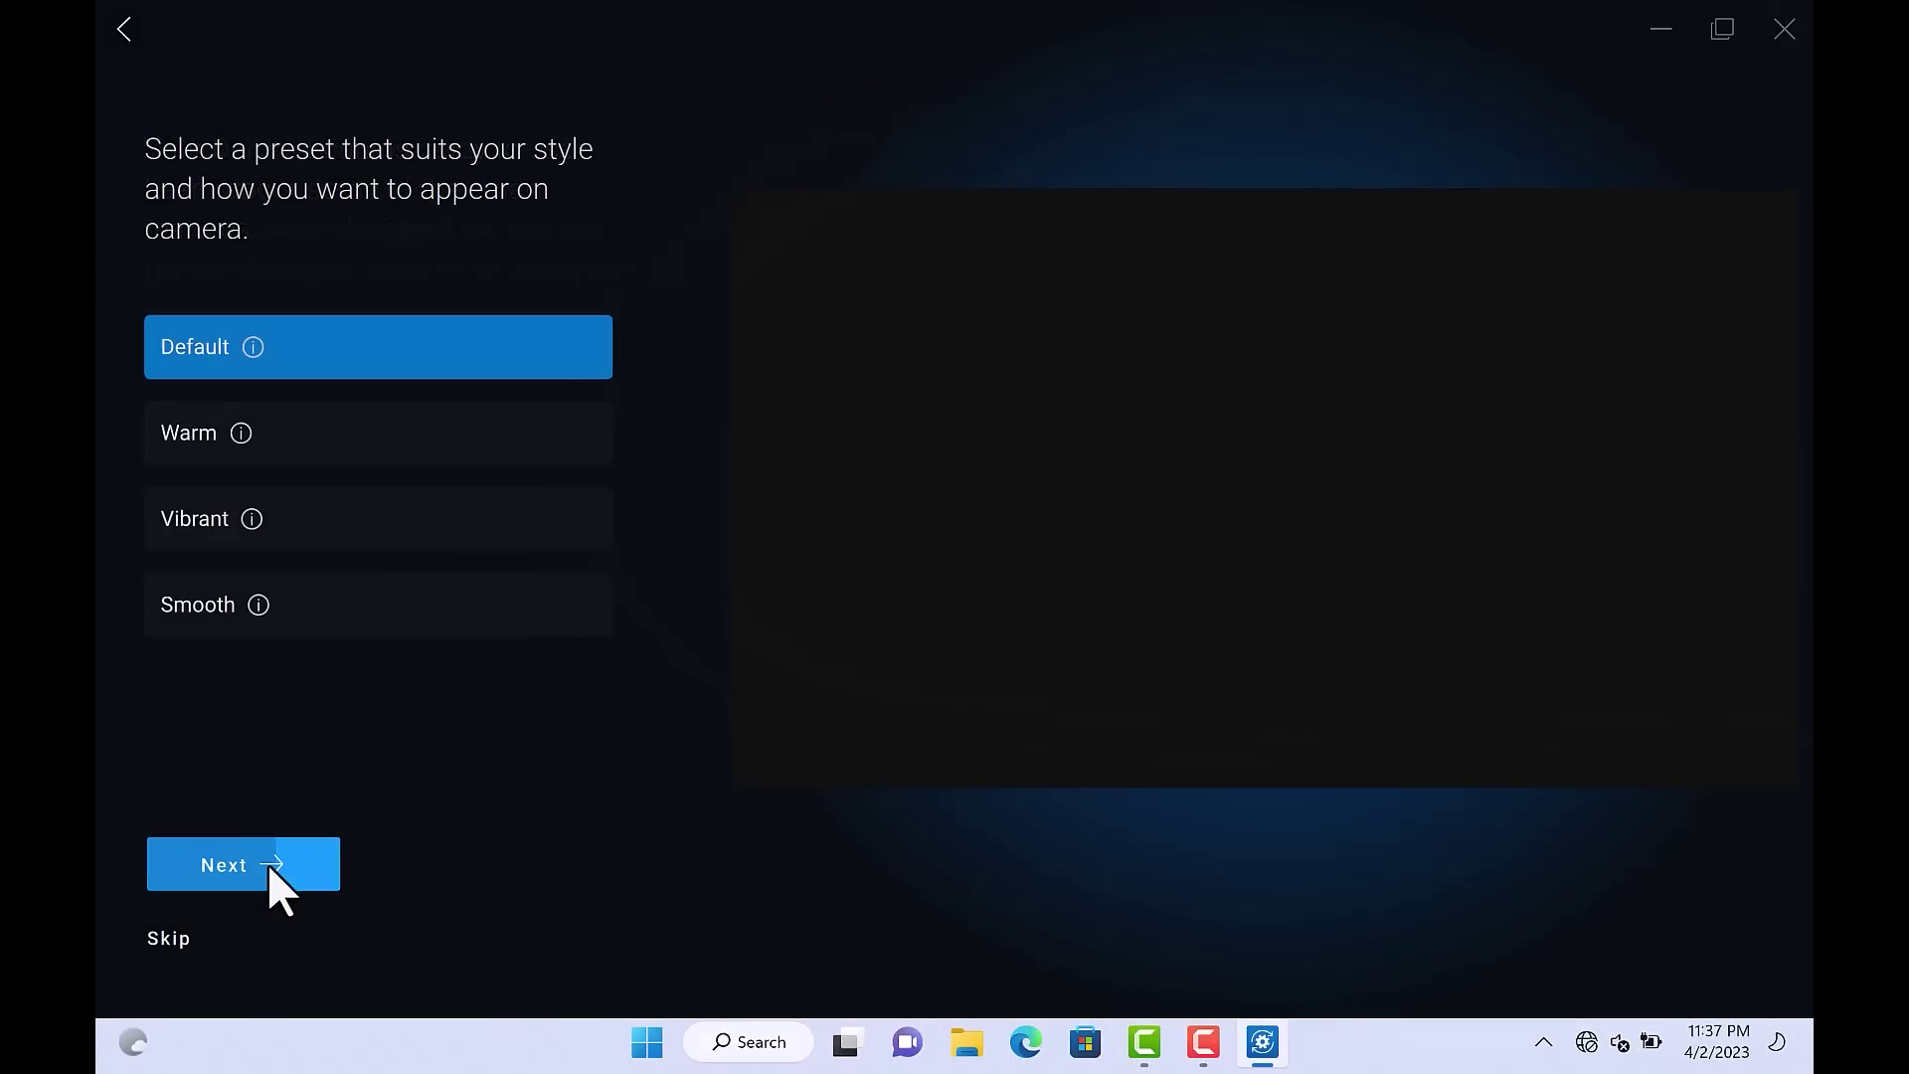
pyautogui.click(404, 438)
pyautogui.click(371, 520)
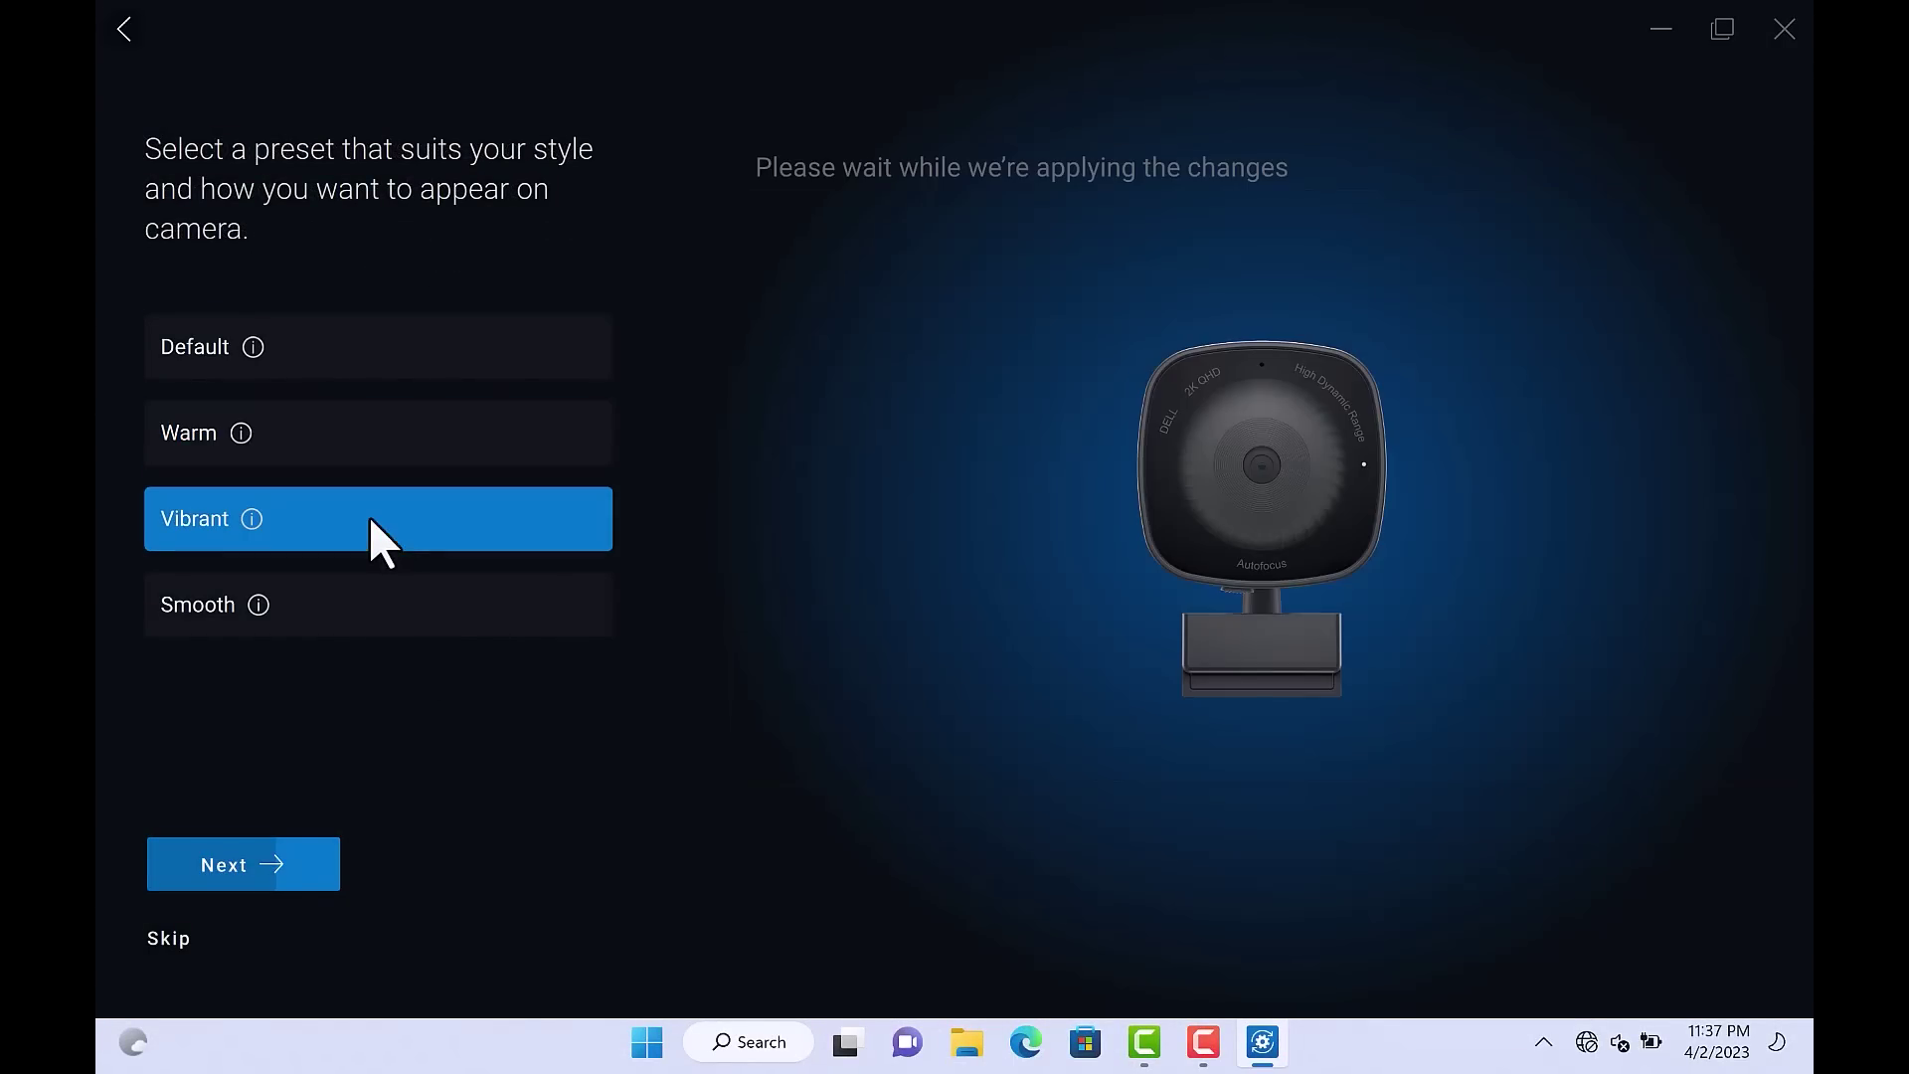
pyautogui.click(347, 590)
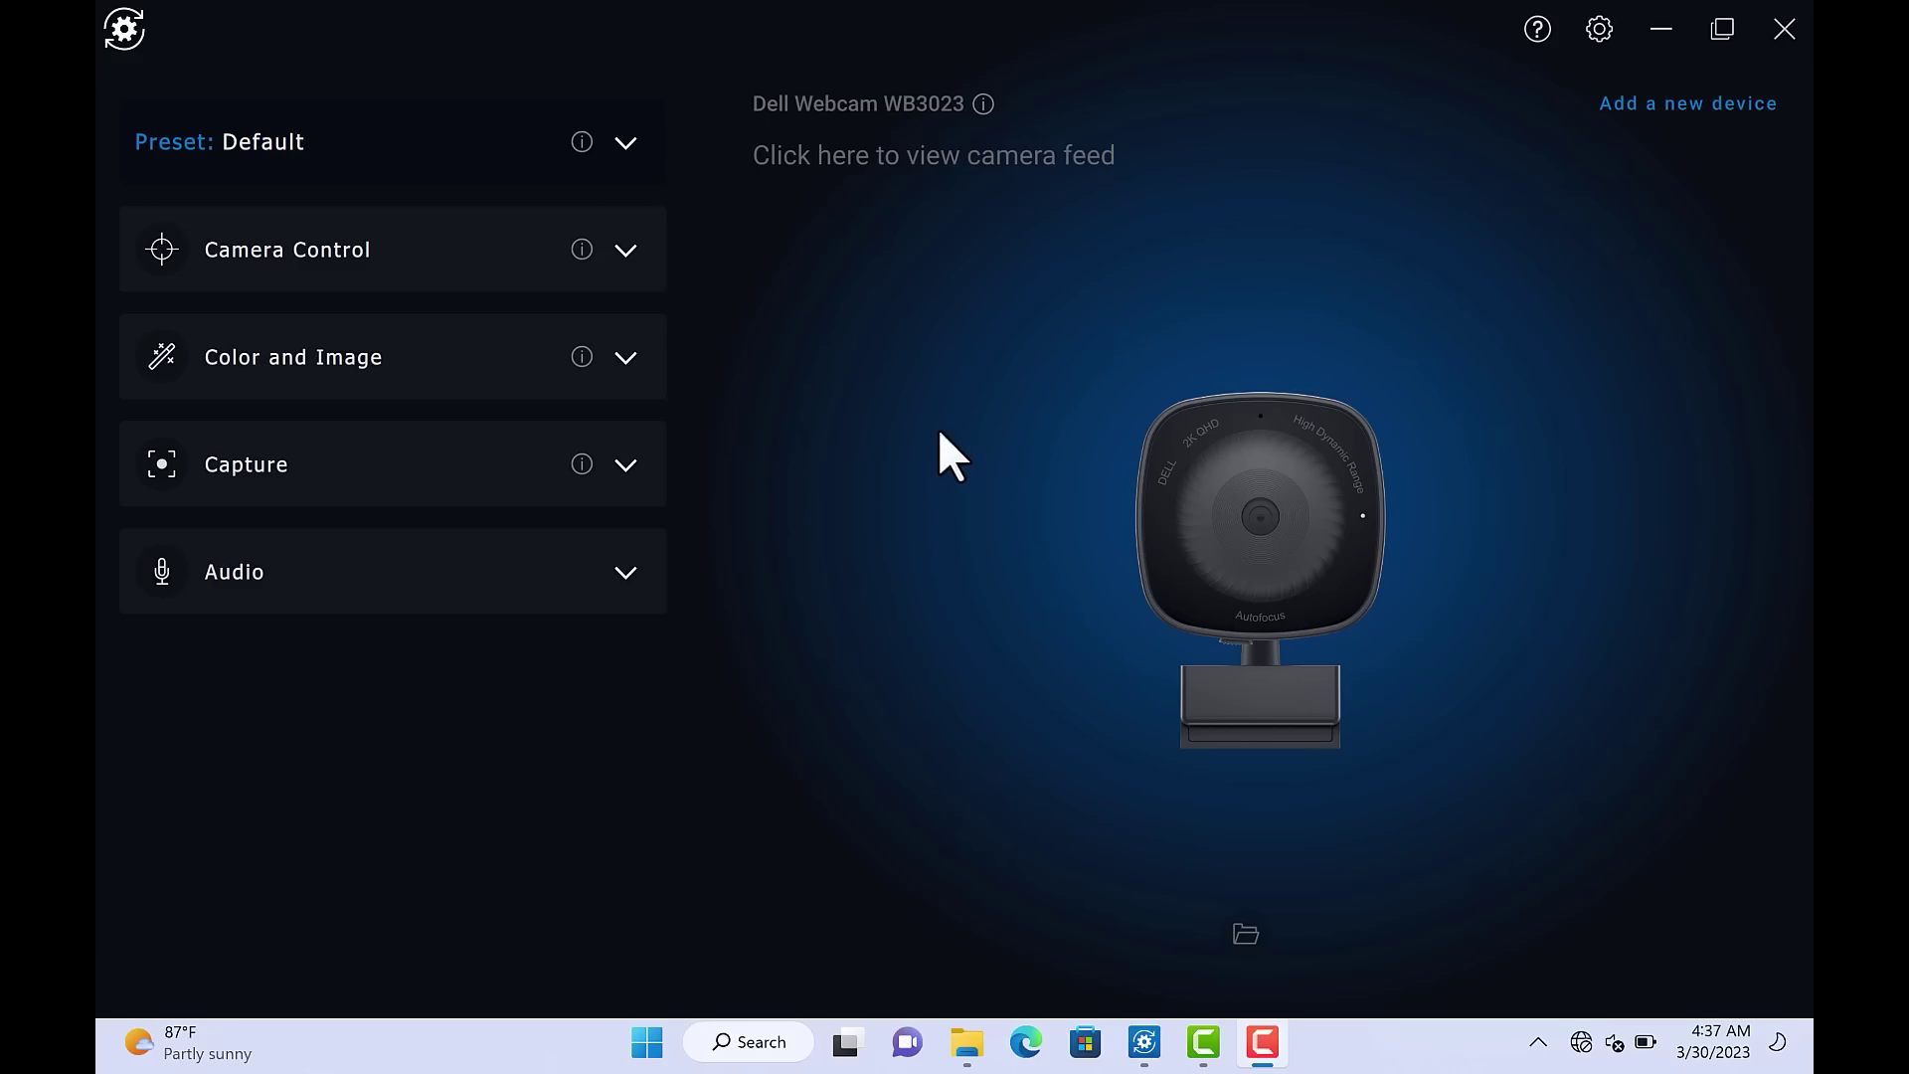
pyautogui.click(631, 567)
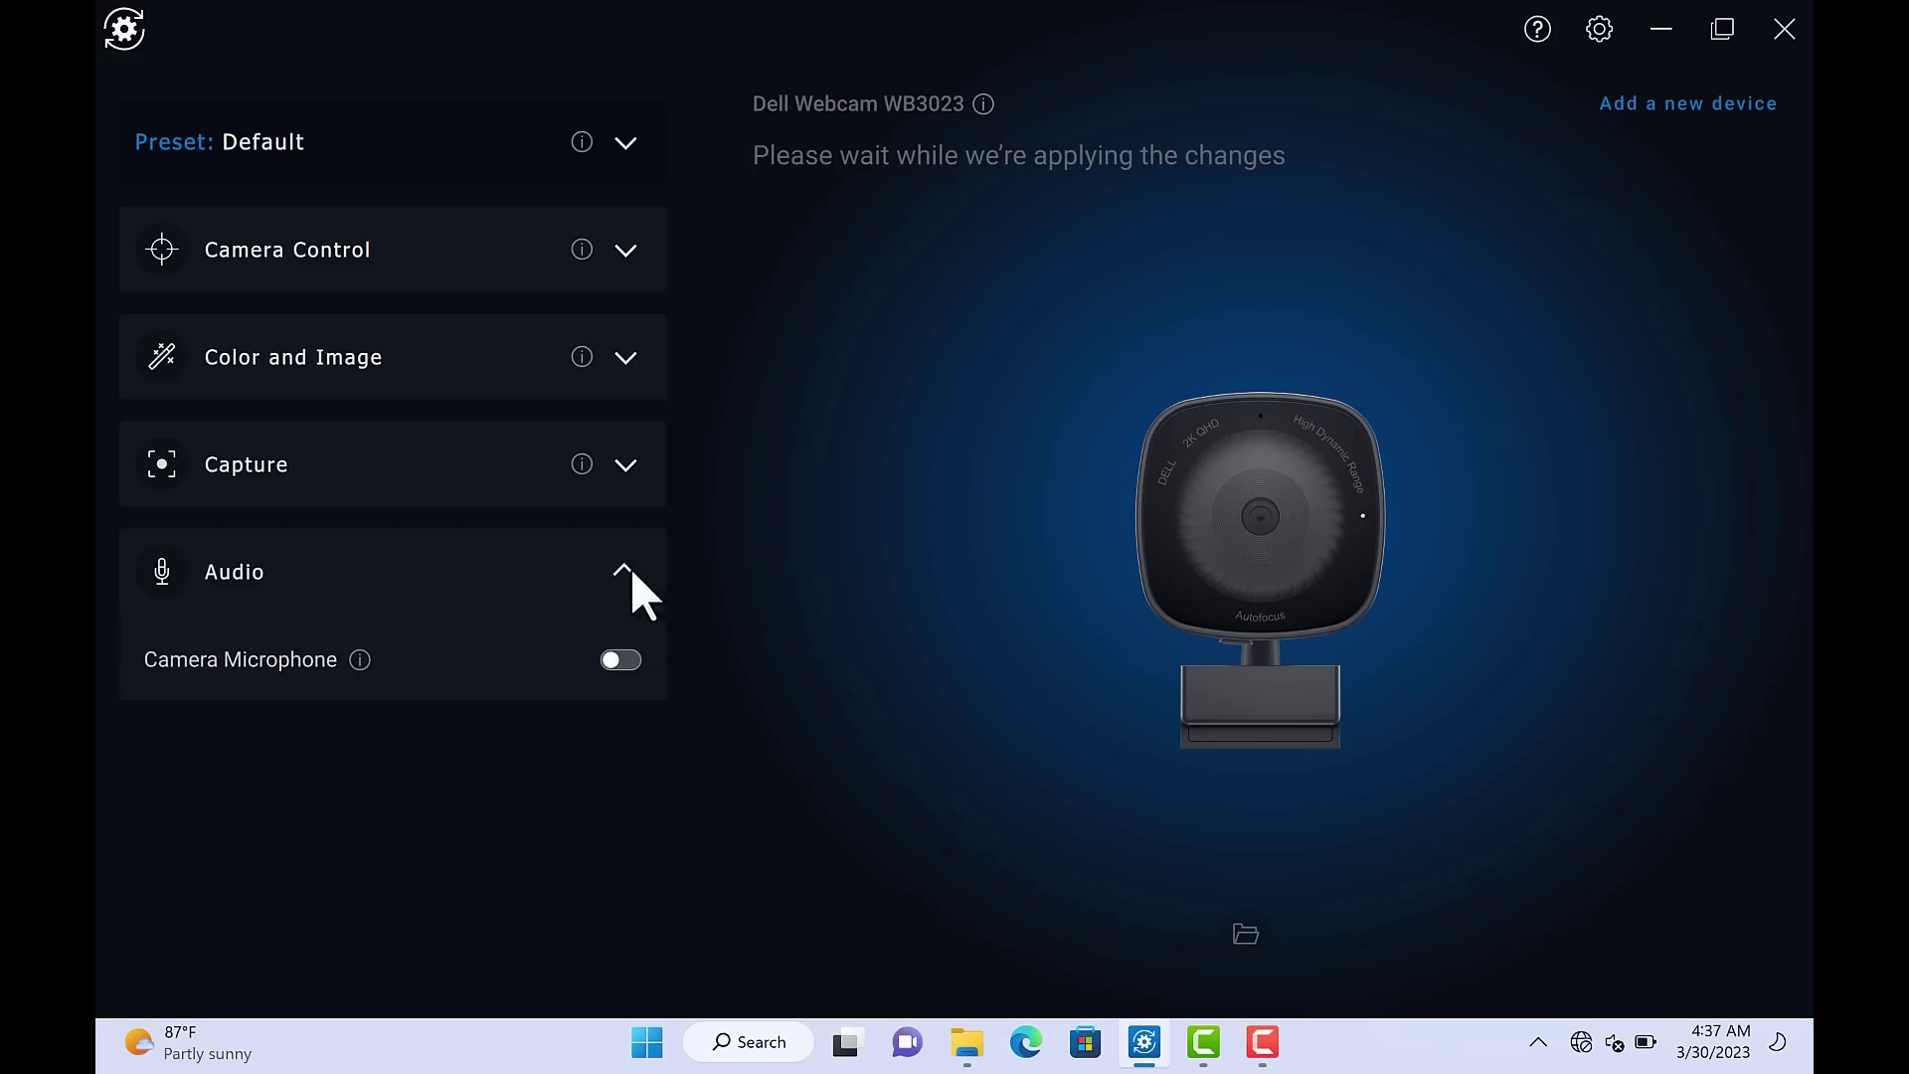
pyautogui.click(626, 660)
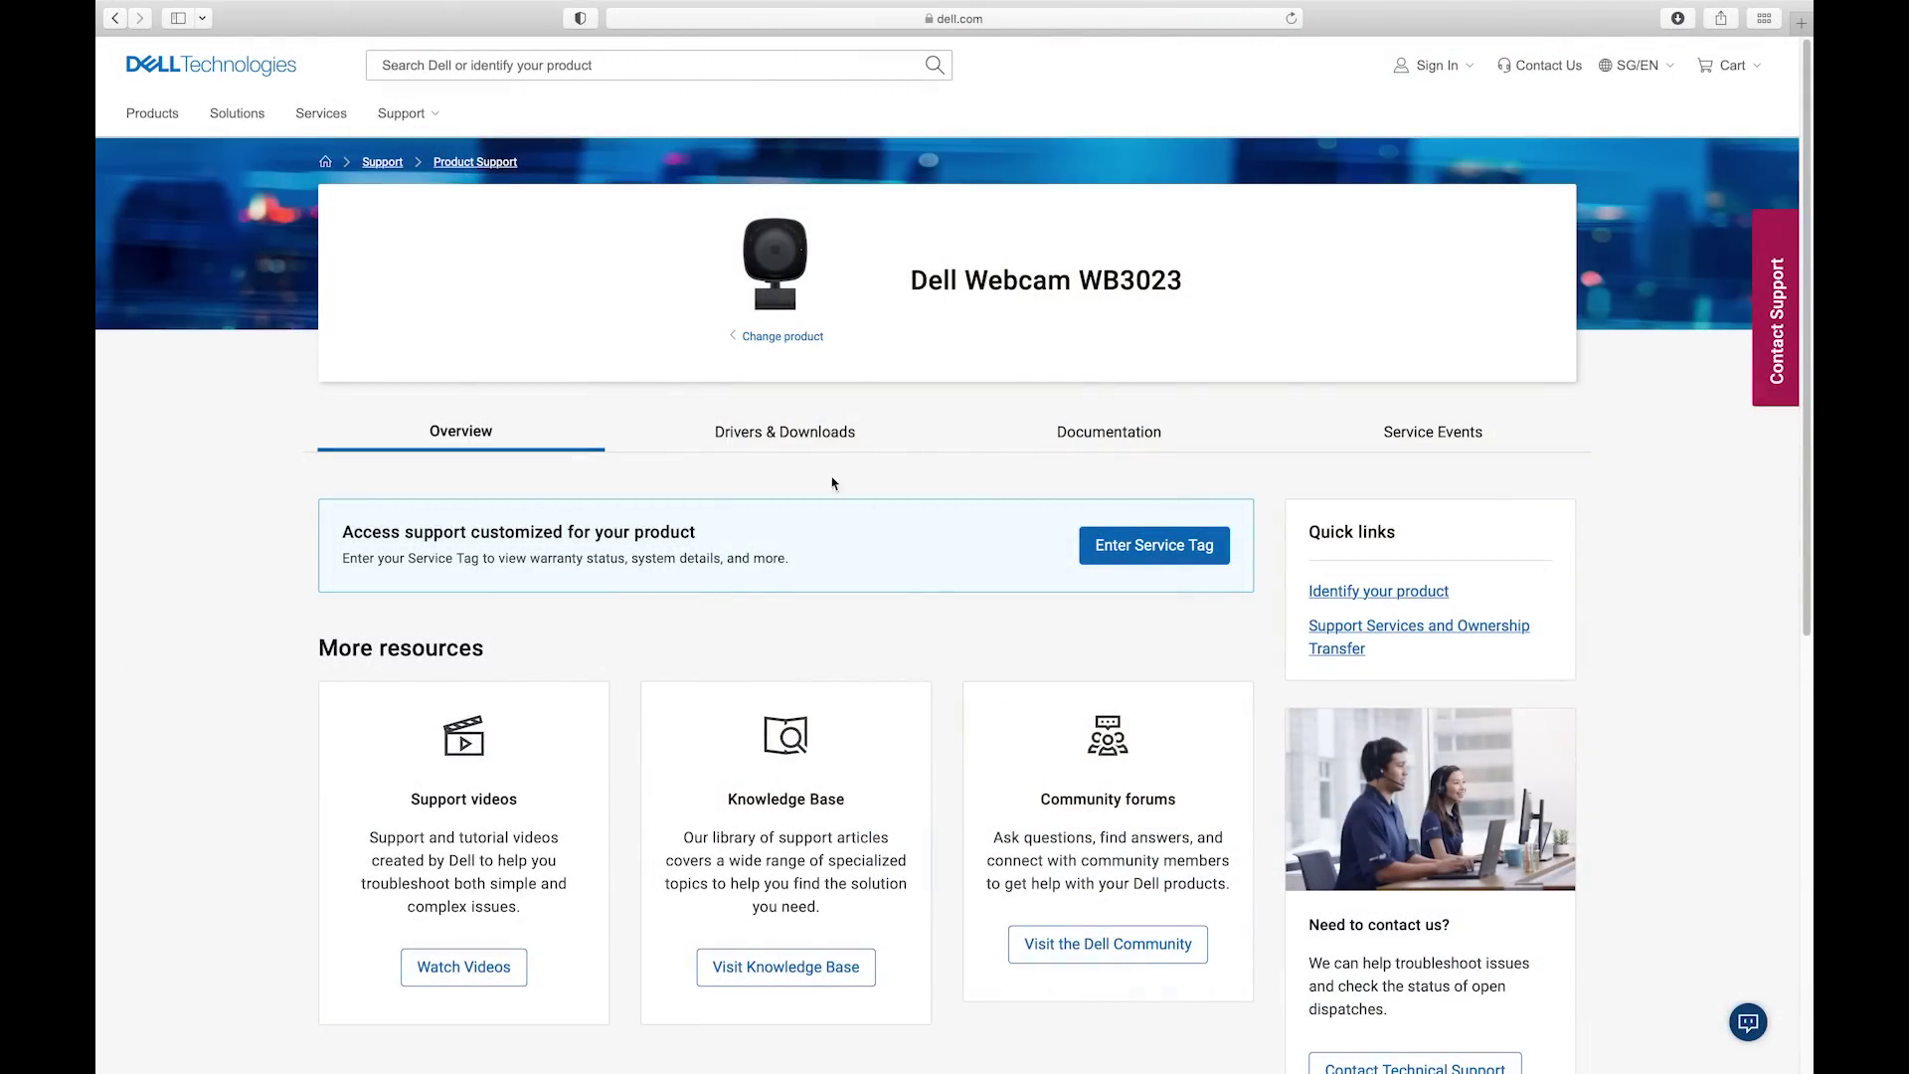
# Under Drivers & Downloads with Apple Mac OS selected, tick the Display and Peripheral Manager app
pyautogui.click(776, 443)
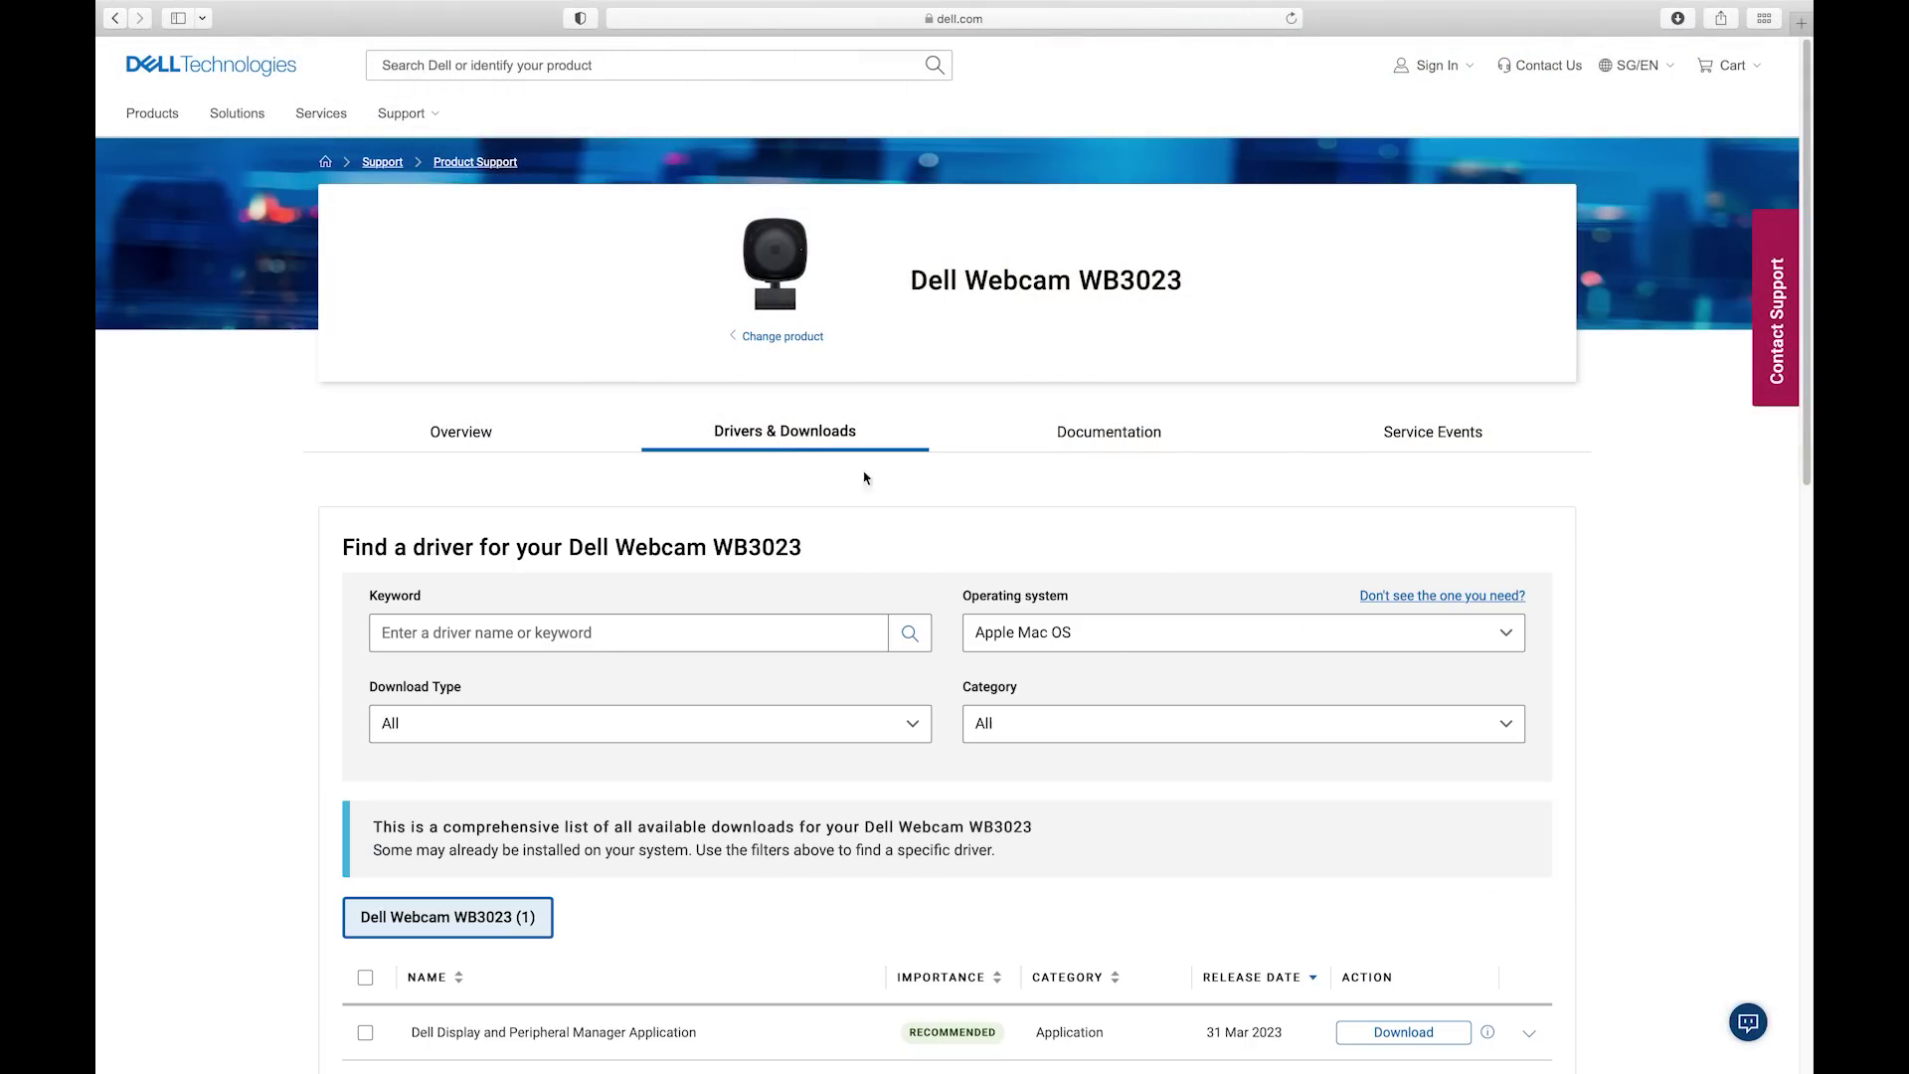
pyautogui.click(1502, 643)
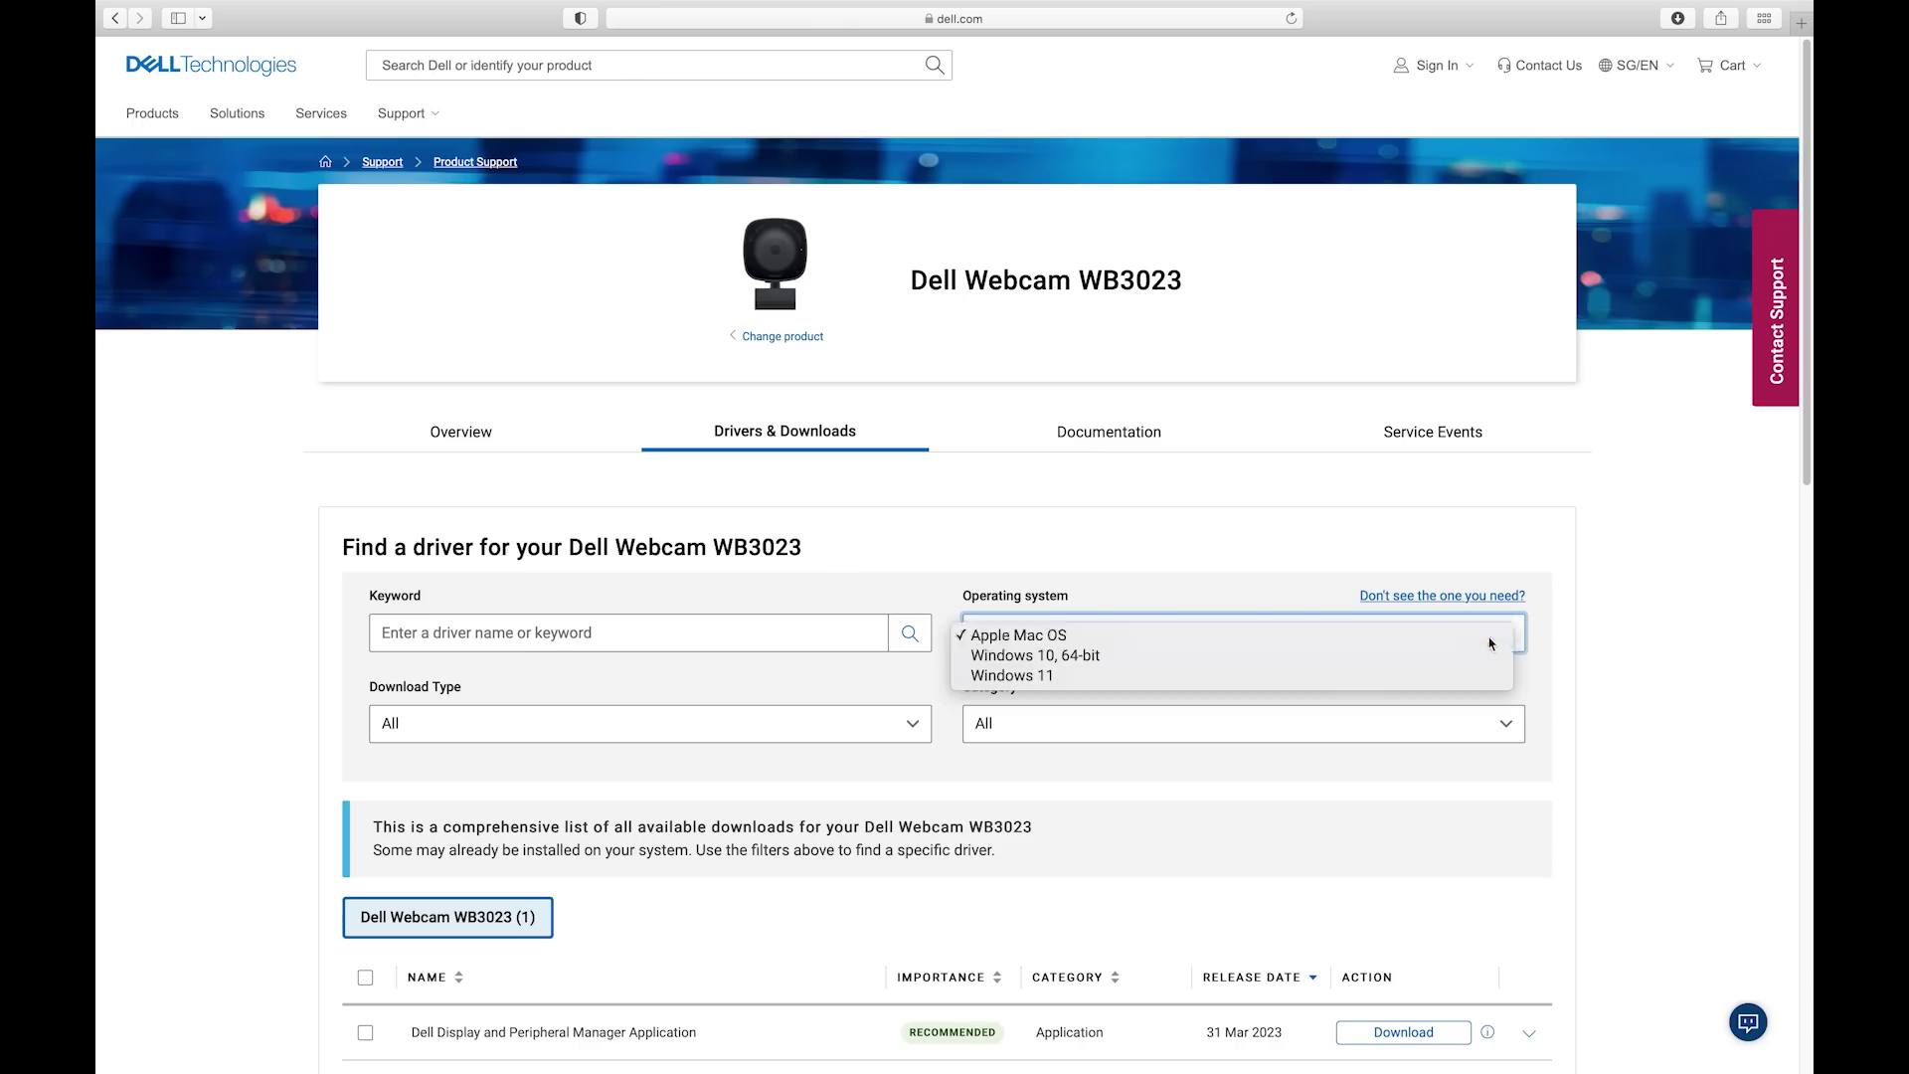
pyautogui.click(1490, 644)
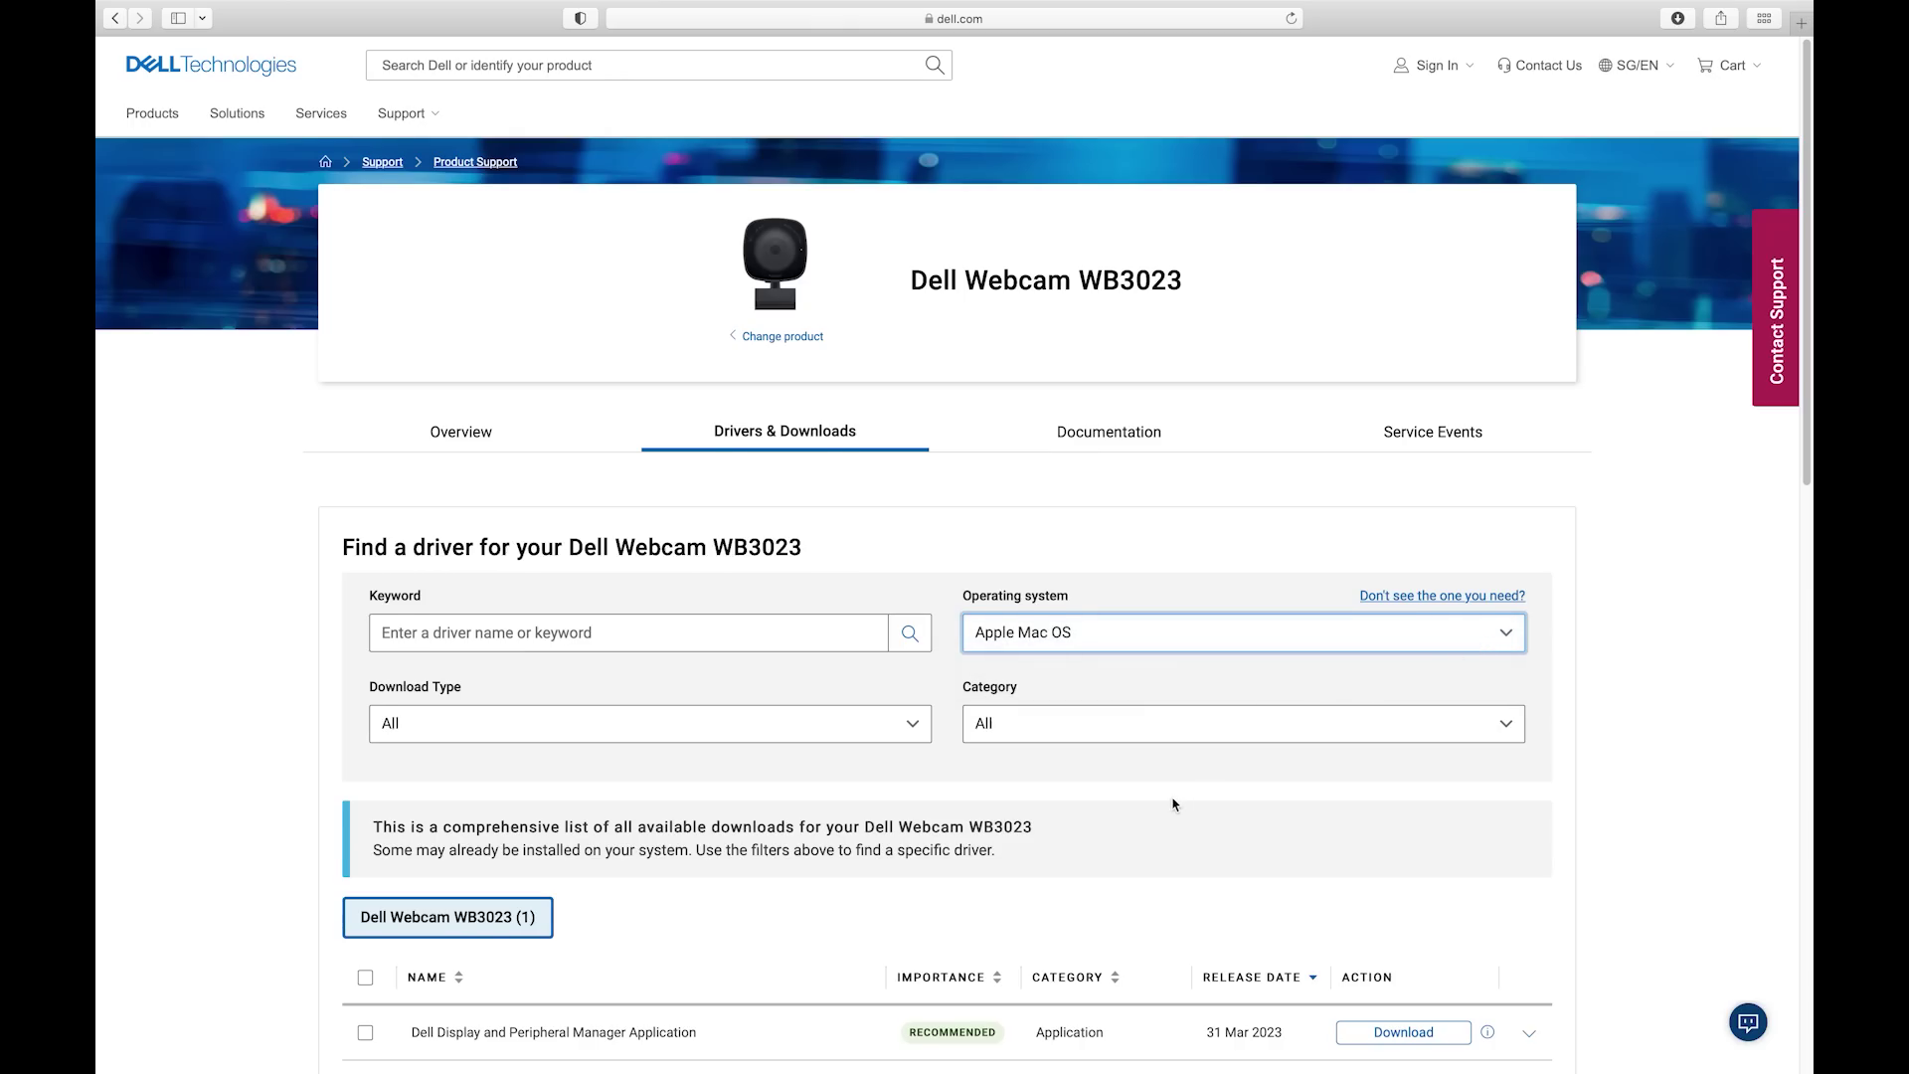
pyautogui.scroll(-1, 1172, 807)
pyautogui.scroll(-4, 1168, 807)
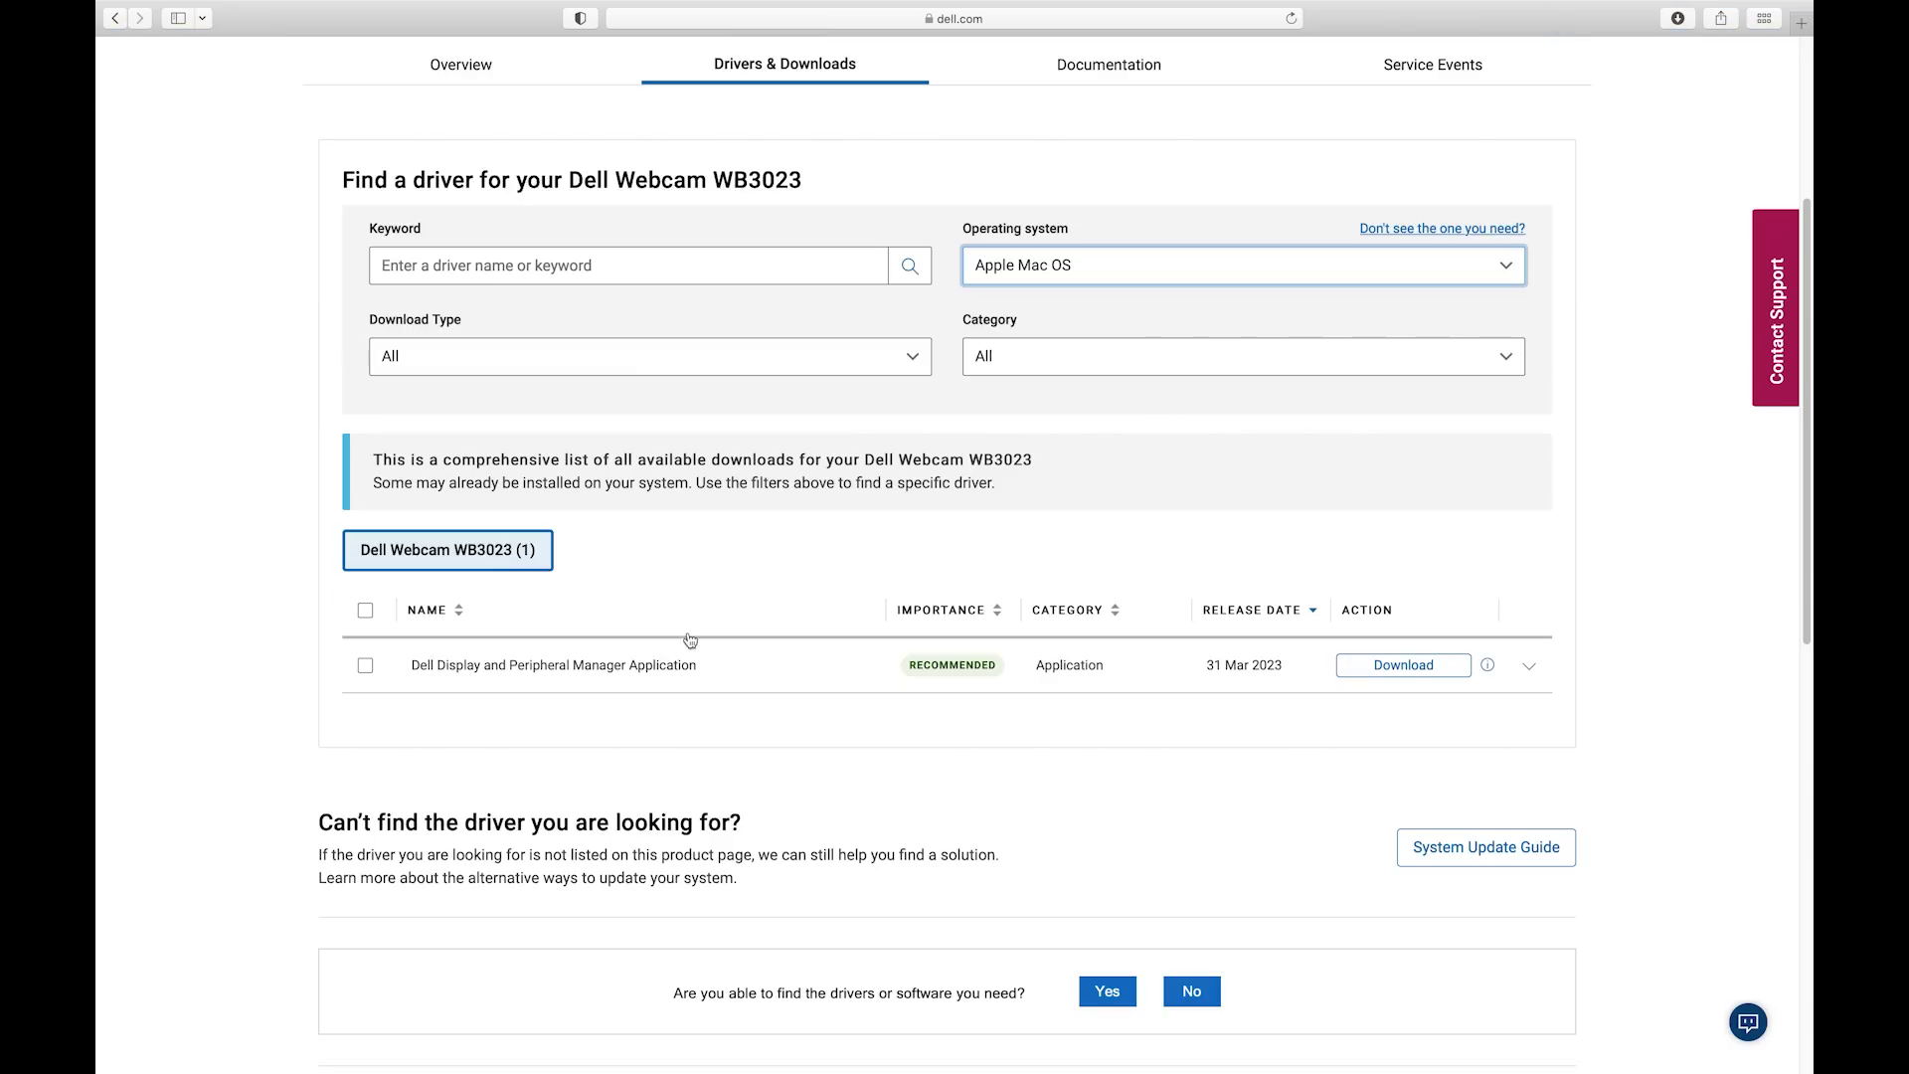
pyautogui.click(365, 666)
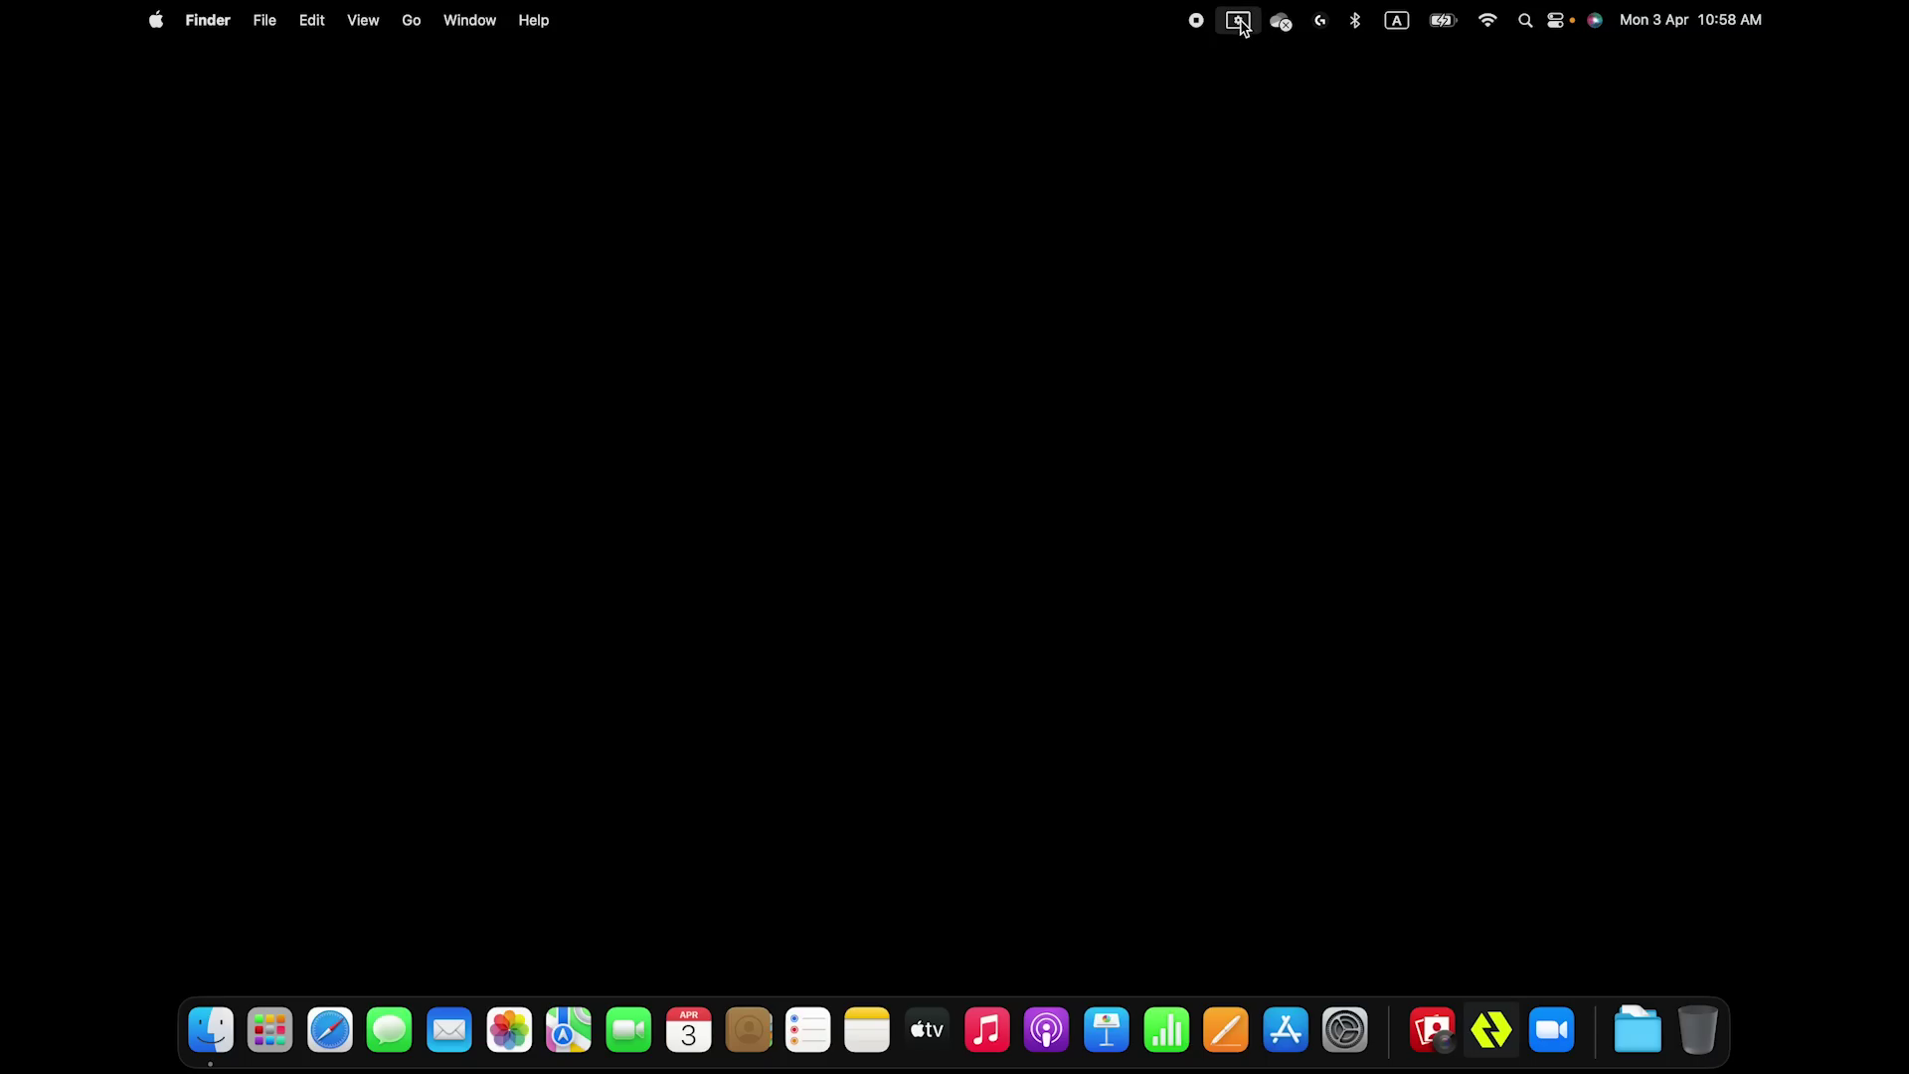
# In the full DDPM window's Webcam Control, switch on the WB3023 Camera Microphone and allow the connection
pyautogui.click(1238, 21)
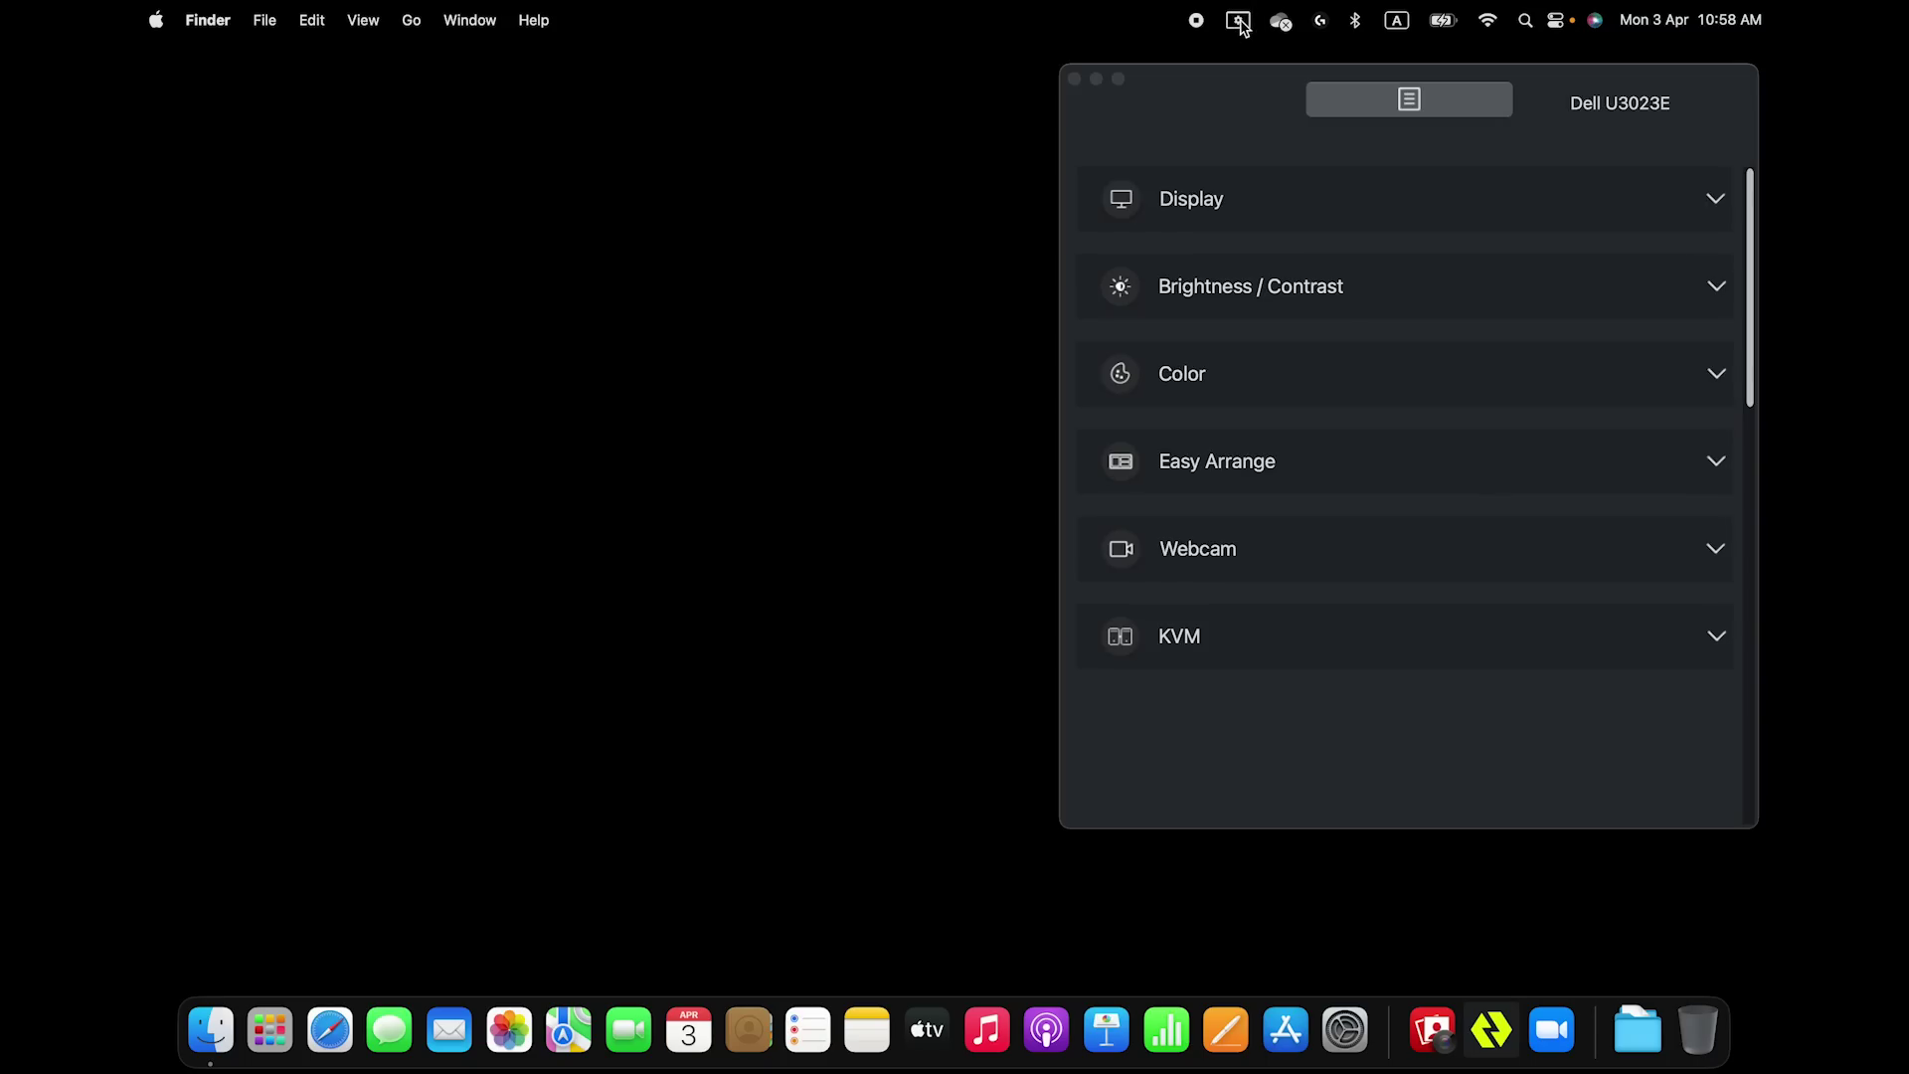
pyautogui.click(1374, 112)
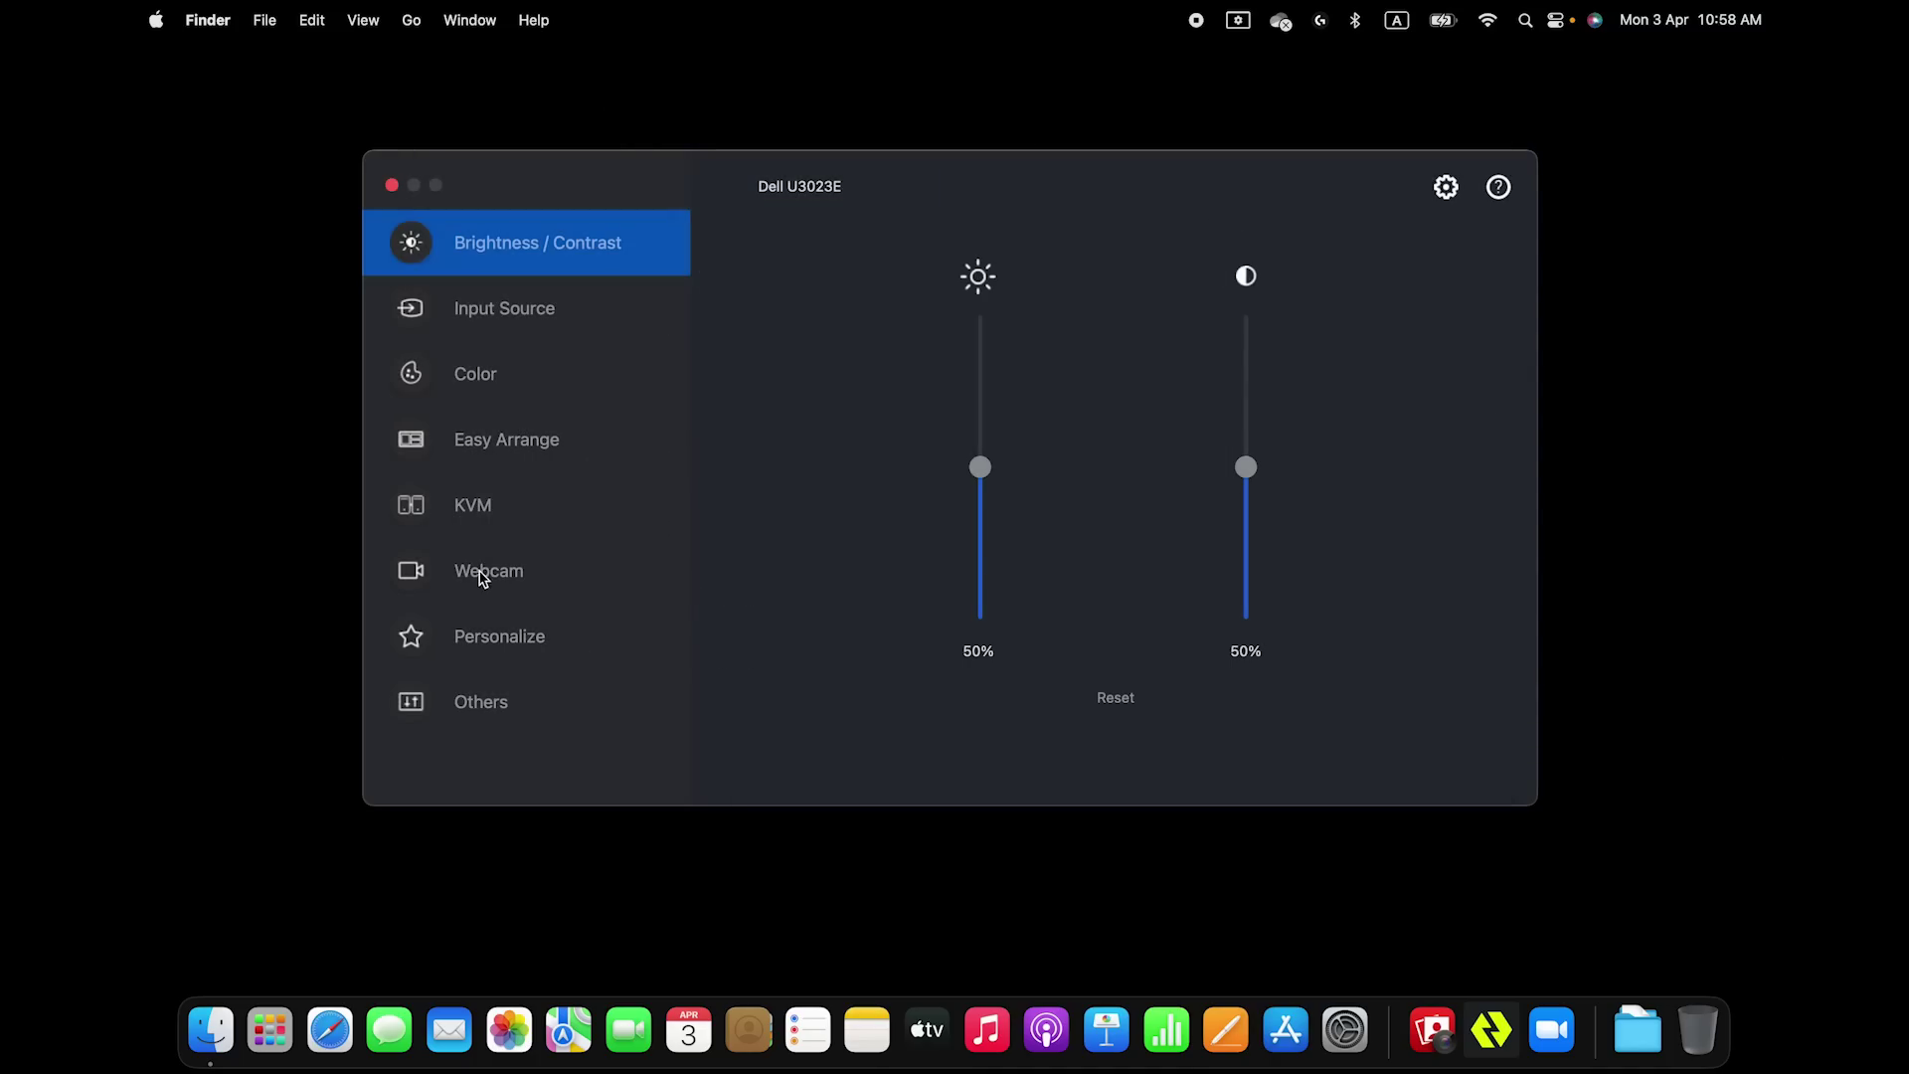
pyautogui.click(482, 580)
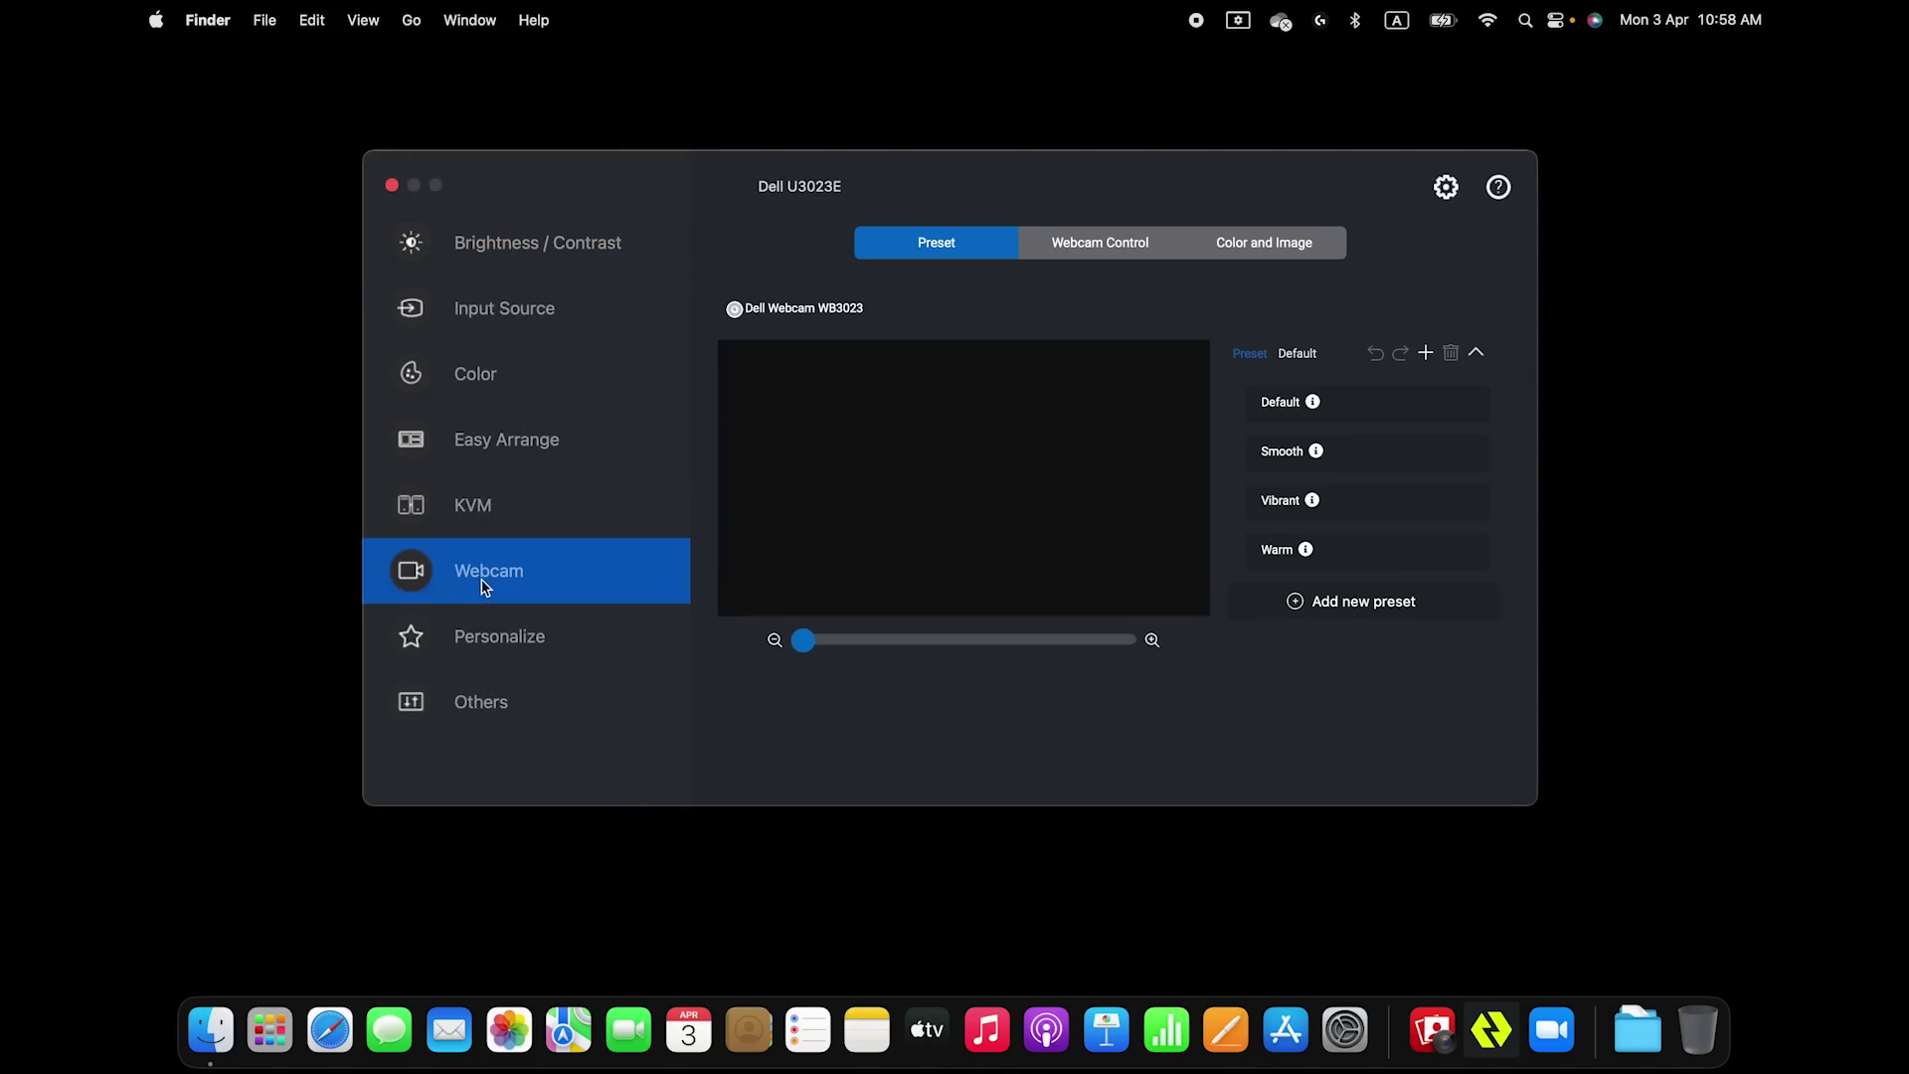
pyautogui.click(1094, 250)
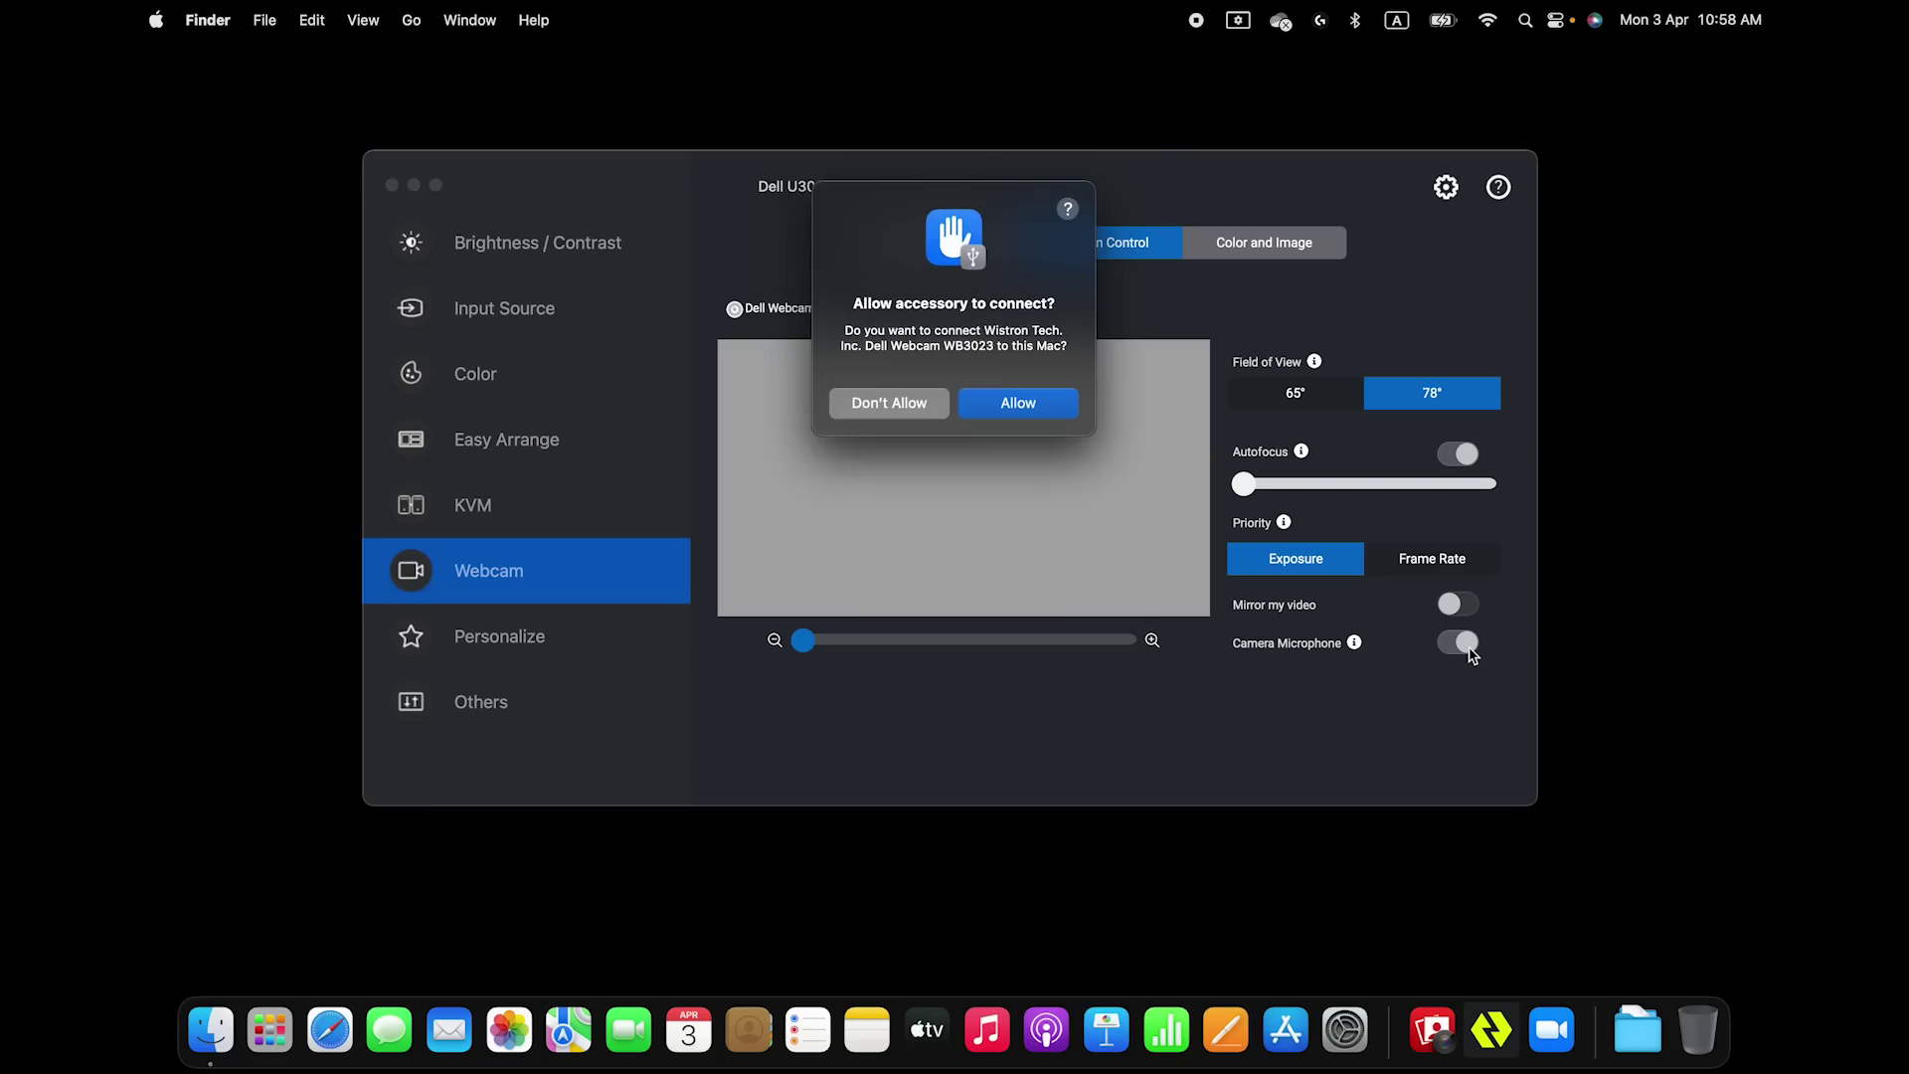
pyautogui.click(994, 419)
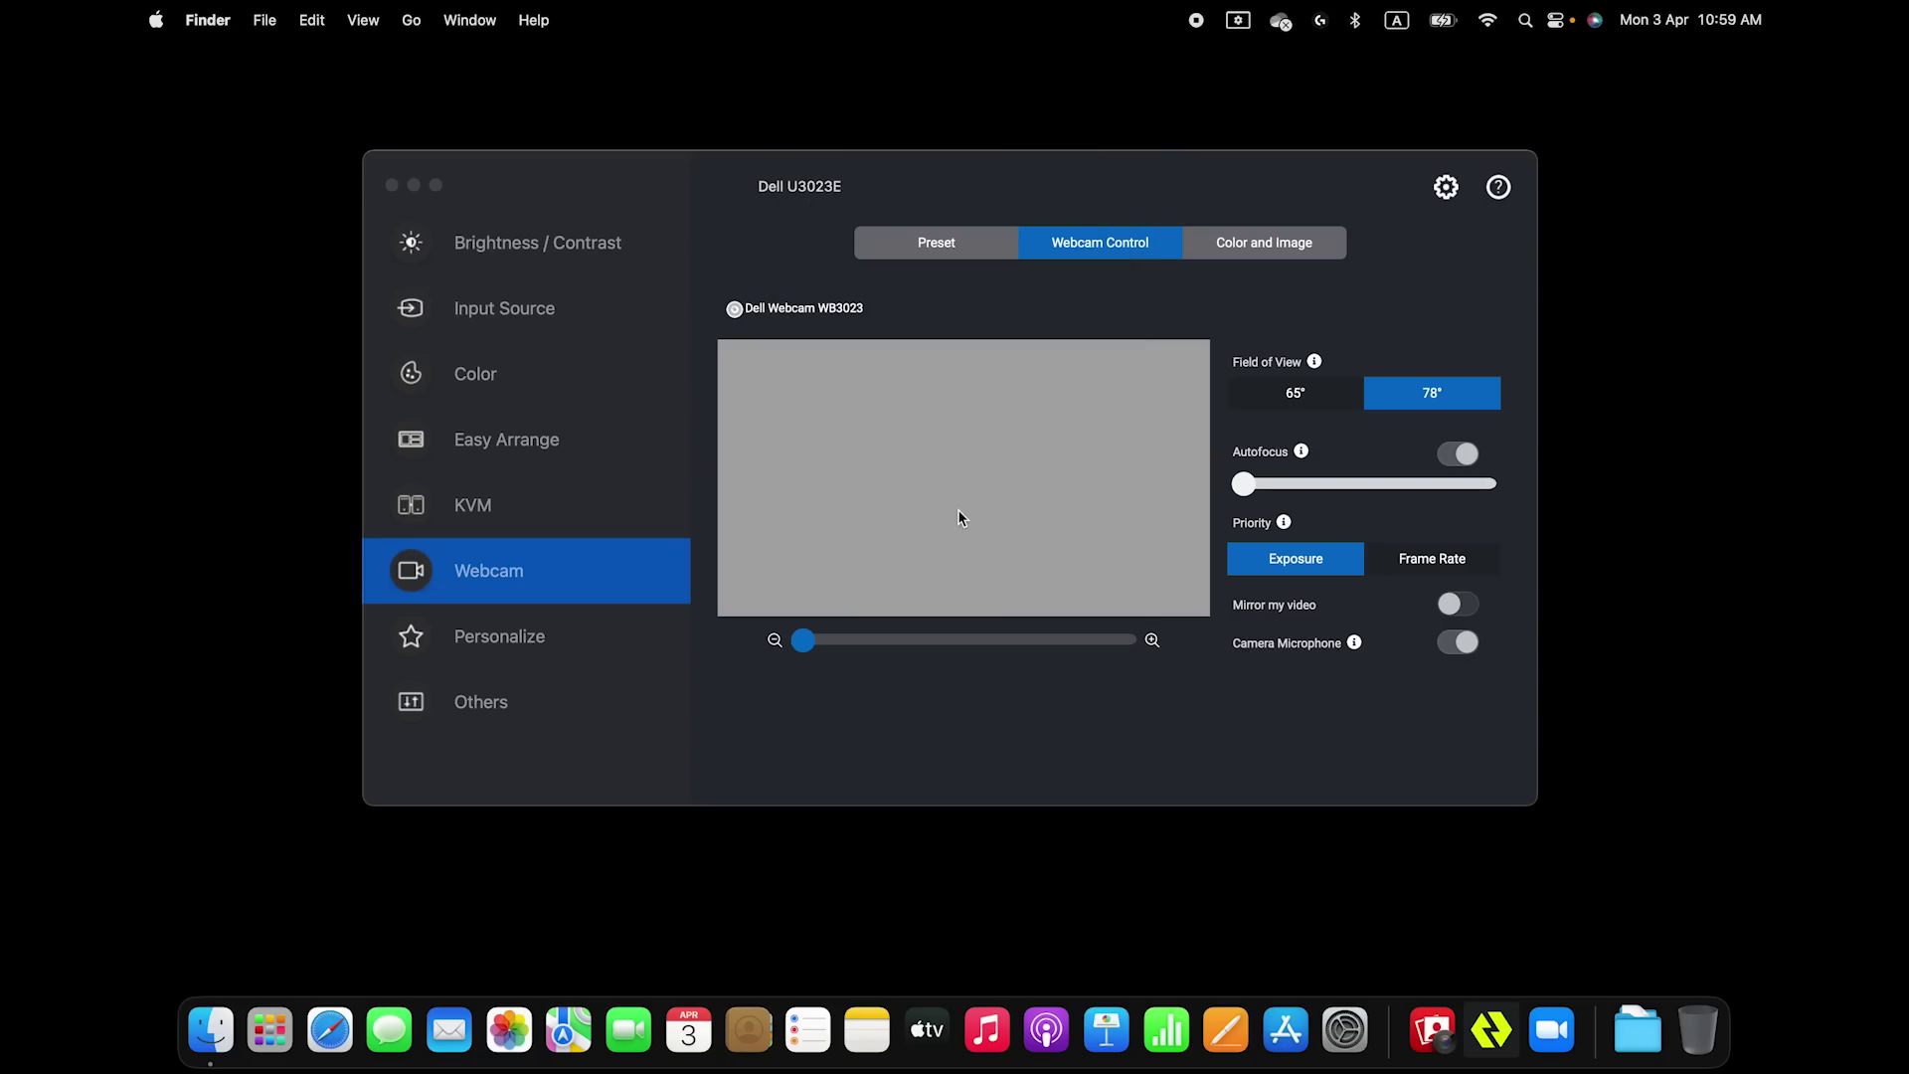